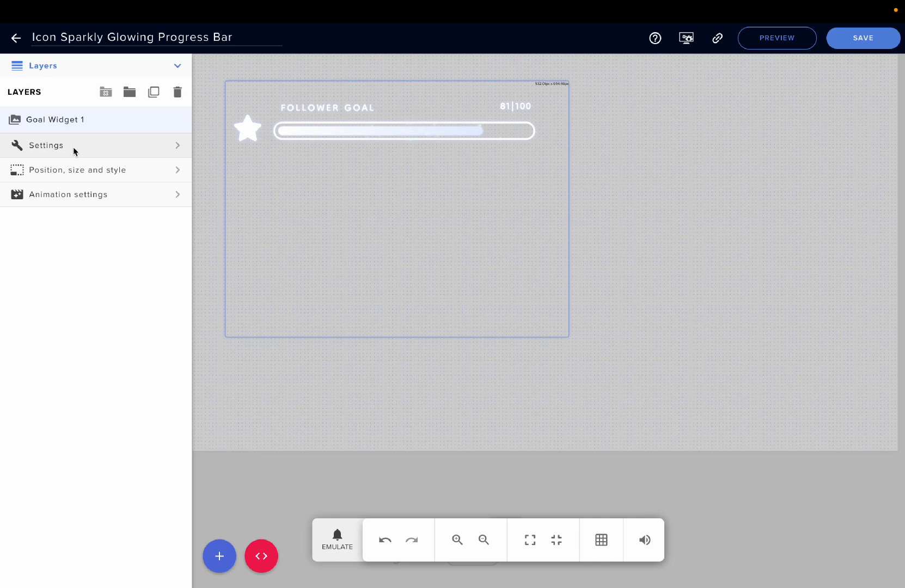
# Open the goal widget's settings and expand the Goal Settings section.
pyautogui.click(73, 147)
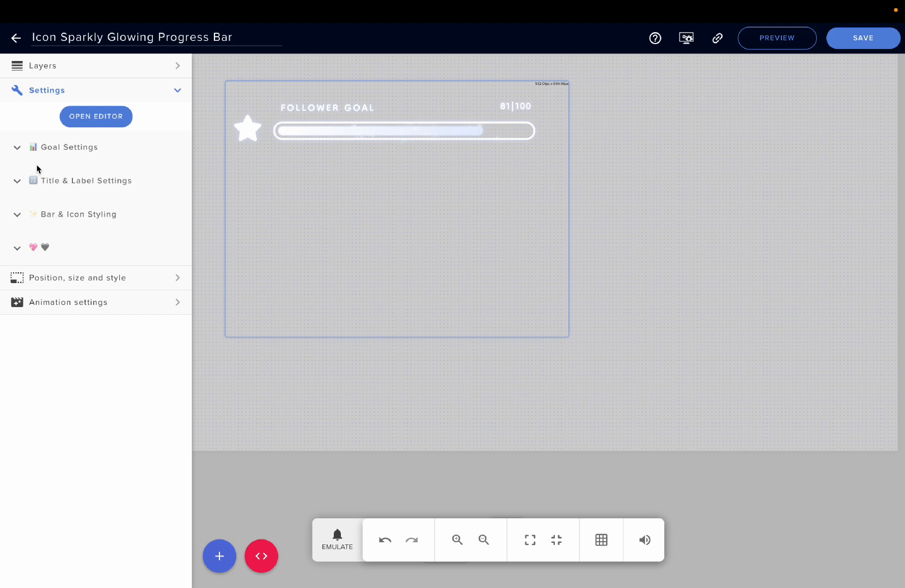
pyautogui.click(17, 148)
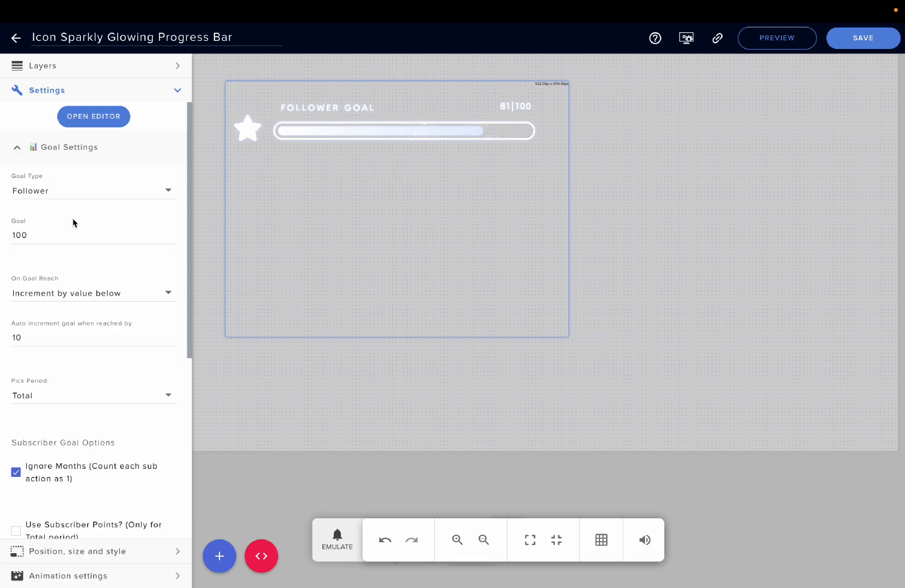
pyautogui.scroll(-1, 74, 223)
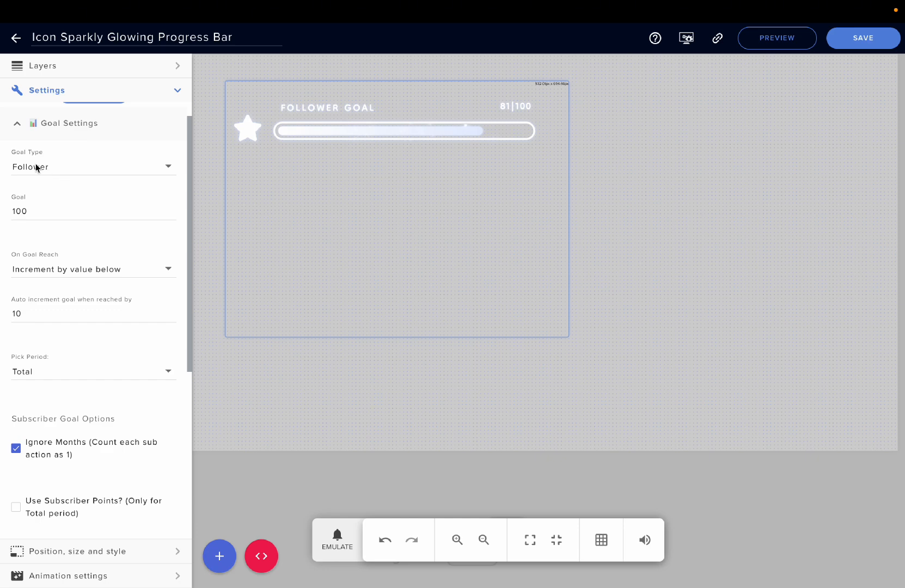
# Review the Goal Type, On Goal Reach and Pick Period options, keeping Follower, Increment by value below and Total.
pyautogui.click(47, 172)
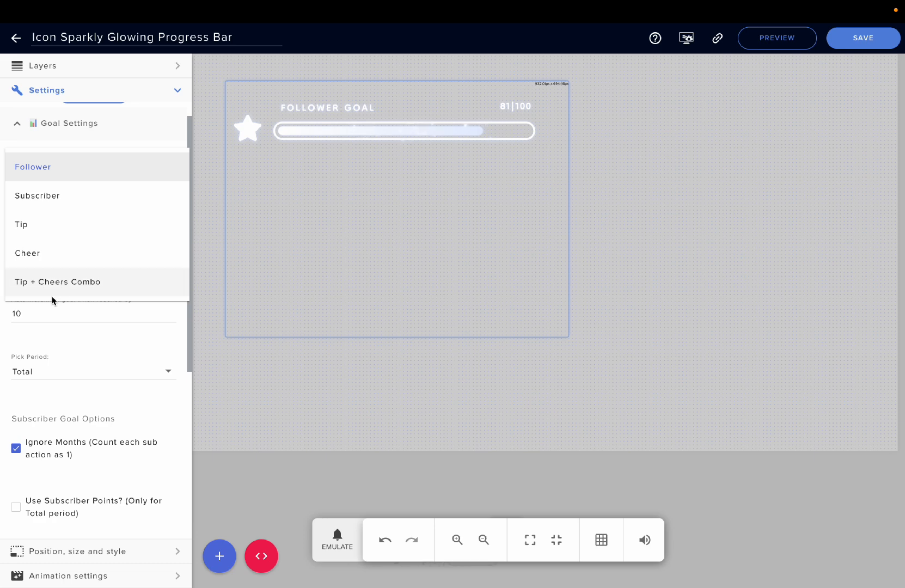
pyautogui.click(49, 337)
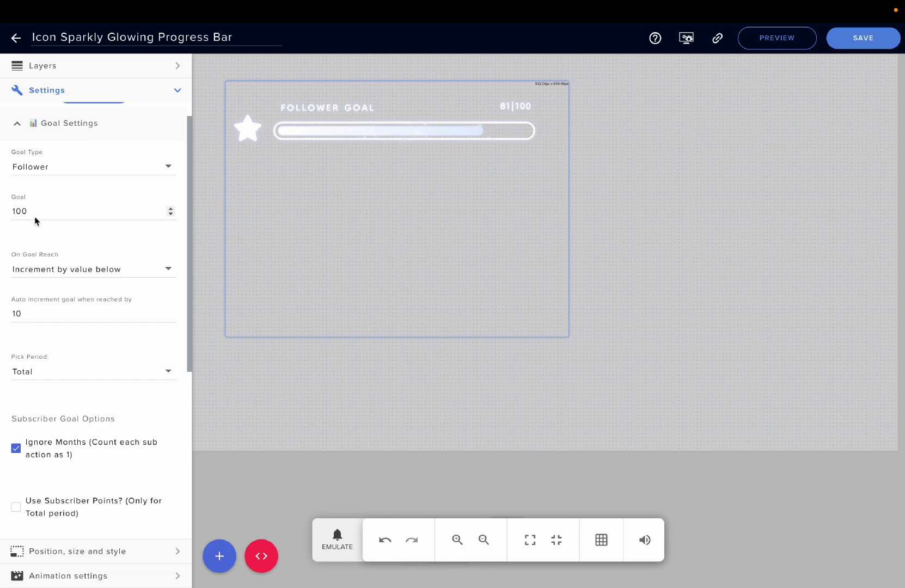
pyautogui.scroll(-2, 51, 269)
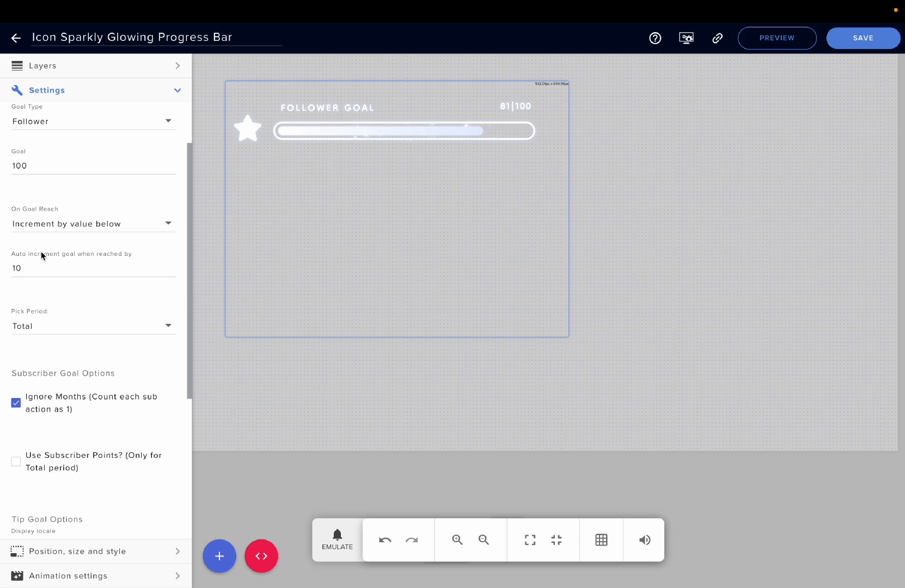
pyautogui.click(46, 225)
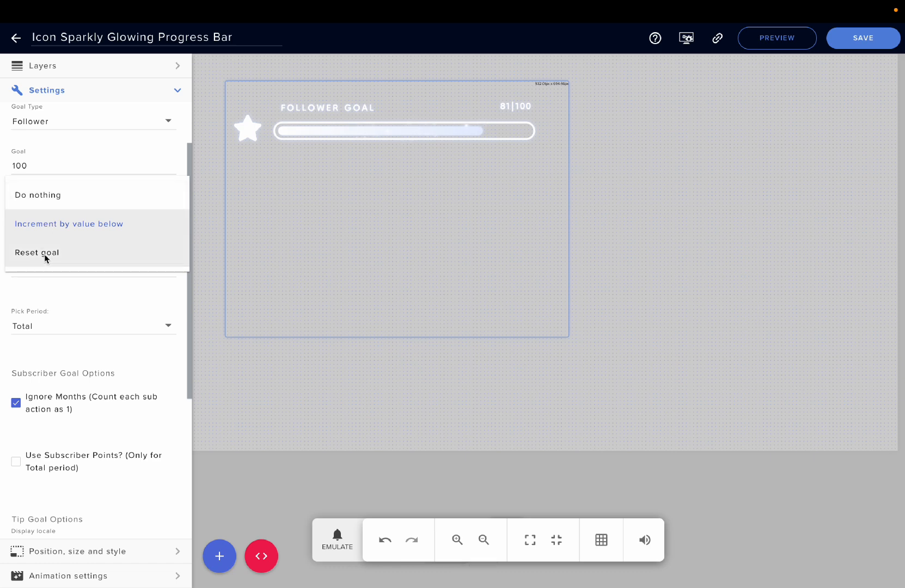
pyautogui.click(44, 297)
pyautogui.scroll(-1, 44, 297)
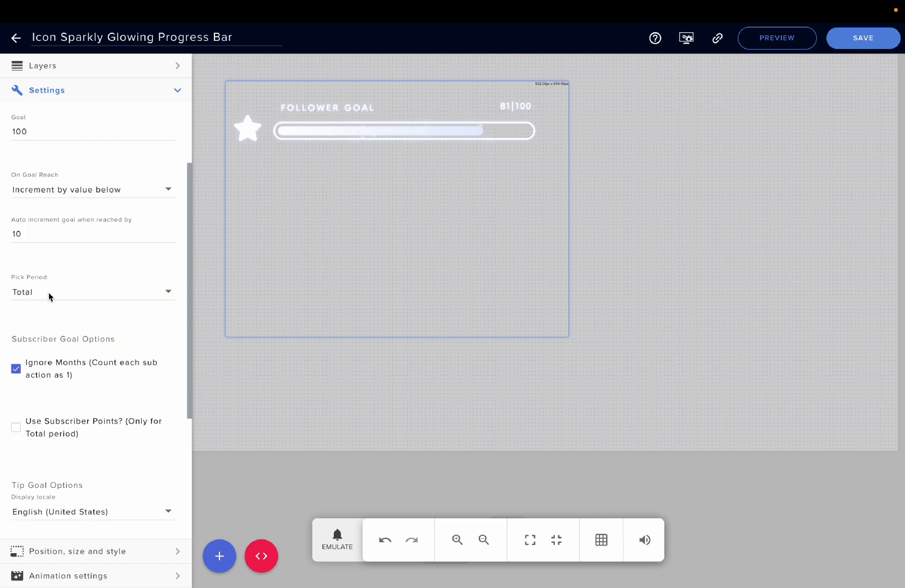
pyautogui.click(49, 297)
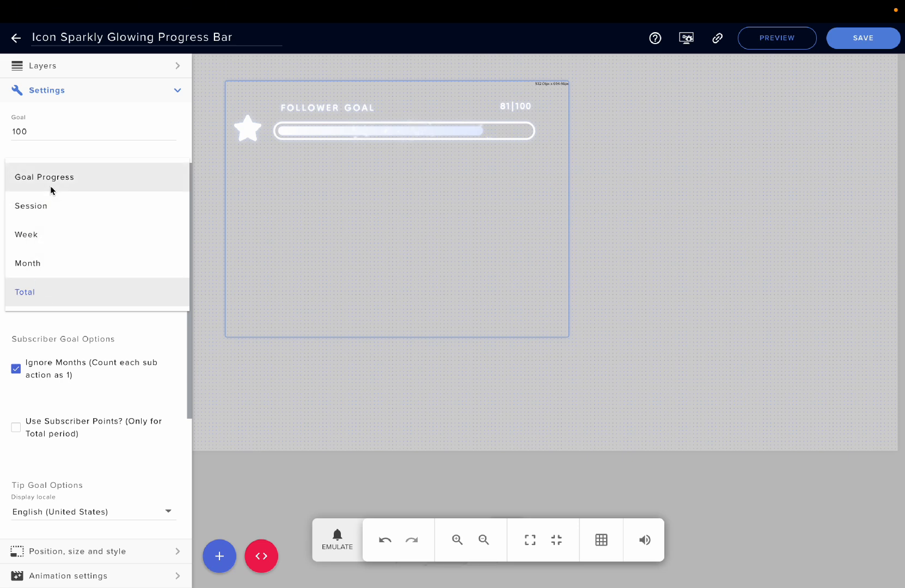
pyautogui.click(29, 319)
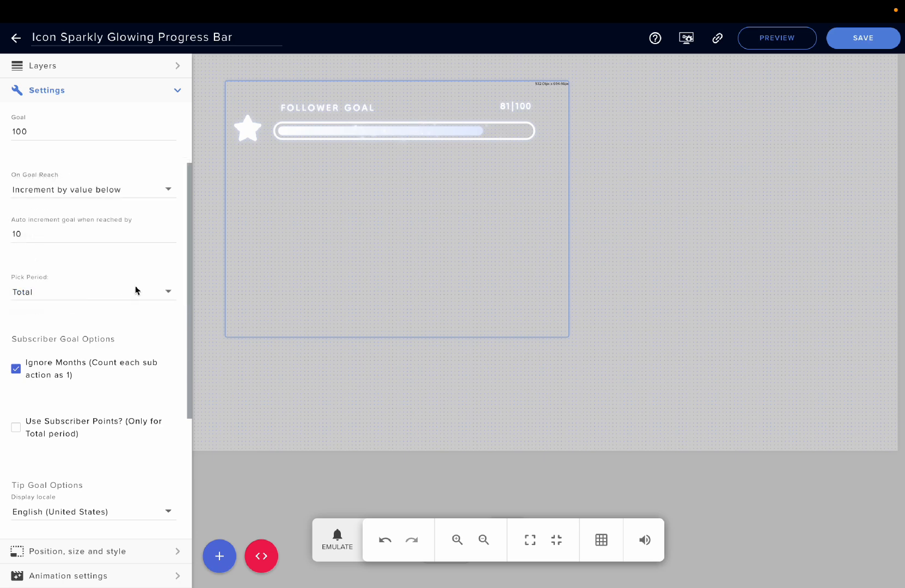
# Open the session data settings, view the Goals tab, and close the dialog.
pyautogui.click(685, 42)
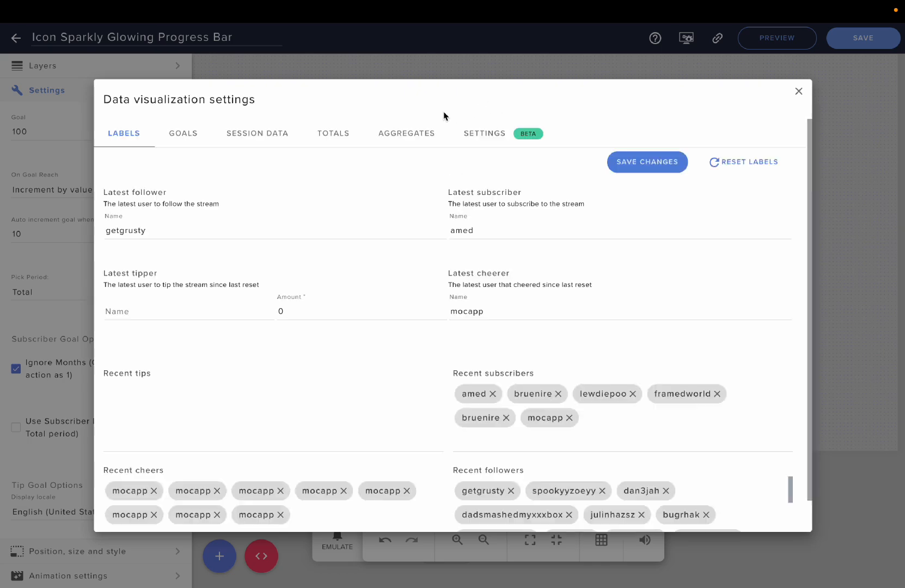
pyautogui.click(182, 135)
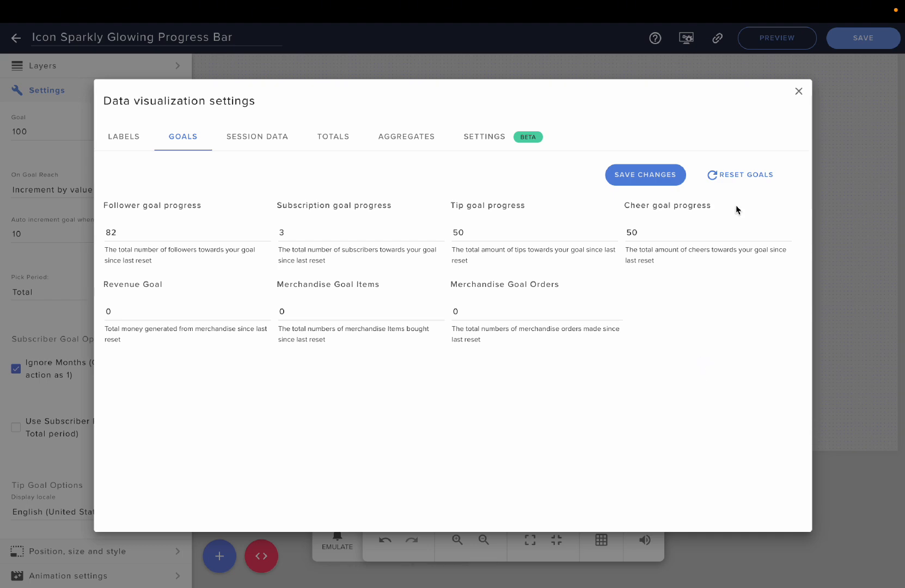
pyautogui.click(798, 92)
# Look through the subscriber and tip goal options, then collapse the Goal Settings section.
pyautogui.scroll(-1, 138, 310)
pyautogui.scroll(-1, 120, 308)
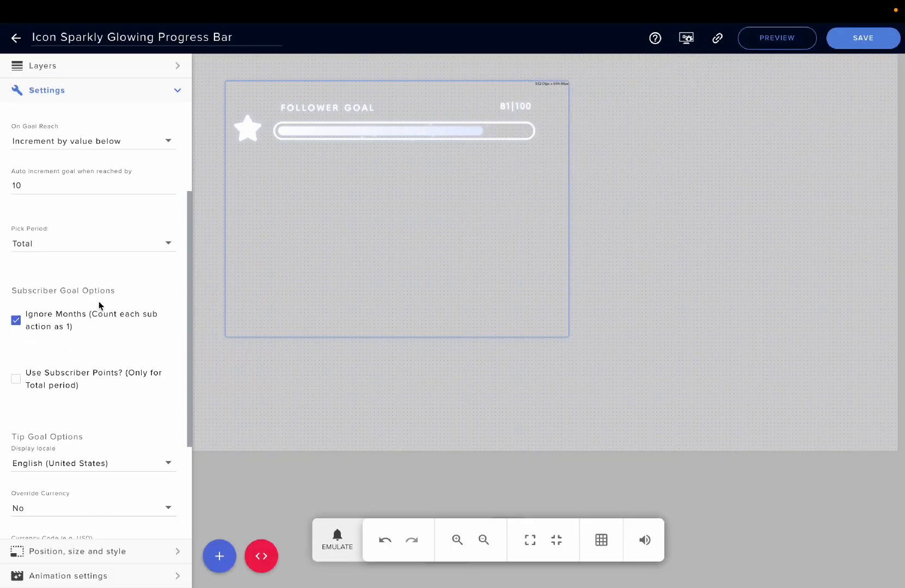
pyautogui.scroll(-1, 105, 300)
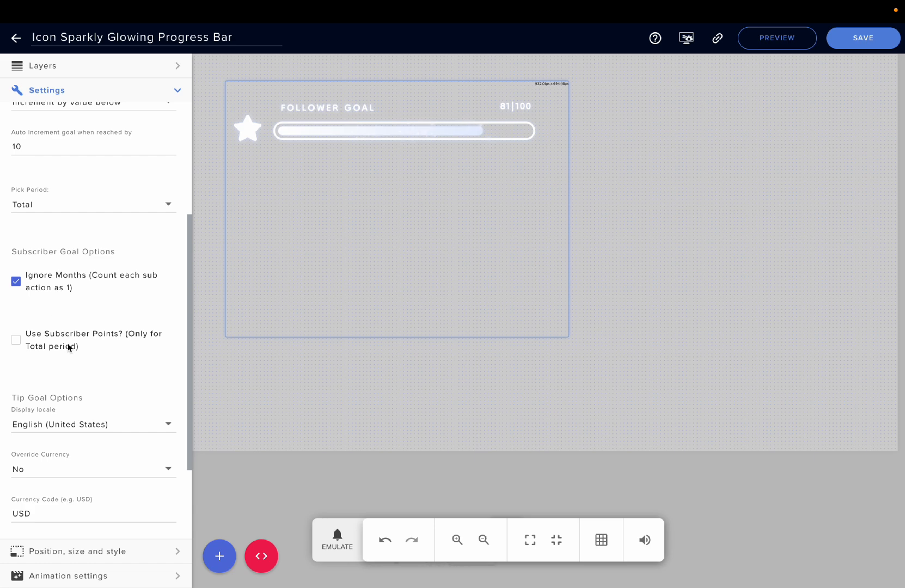
pyautogui.scroll(-1, 26, 365)
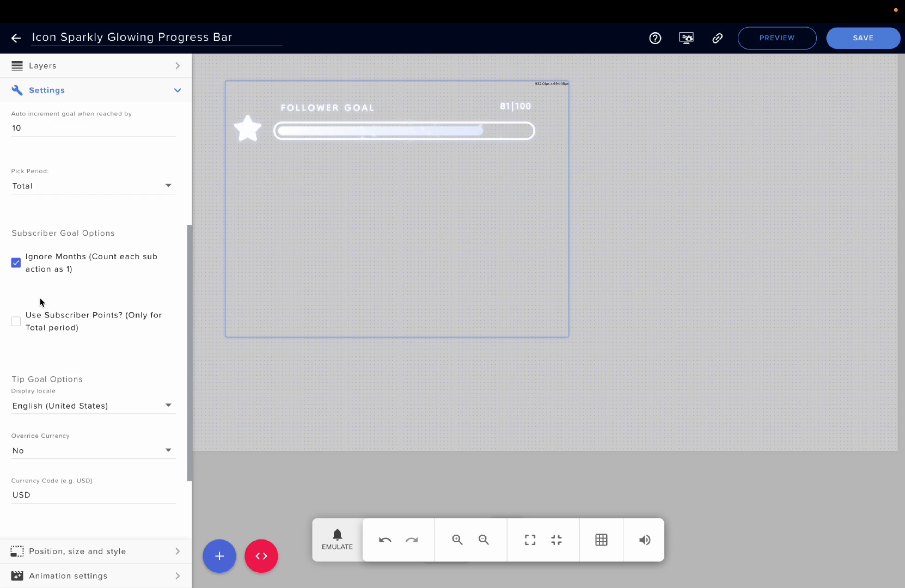
pyautogui.scroll(-4, 42, 359)
pyautogui.scroll(-1, 41, 356)
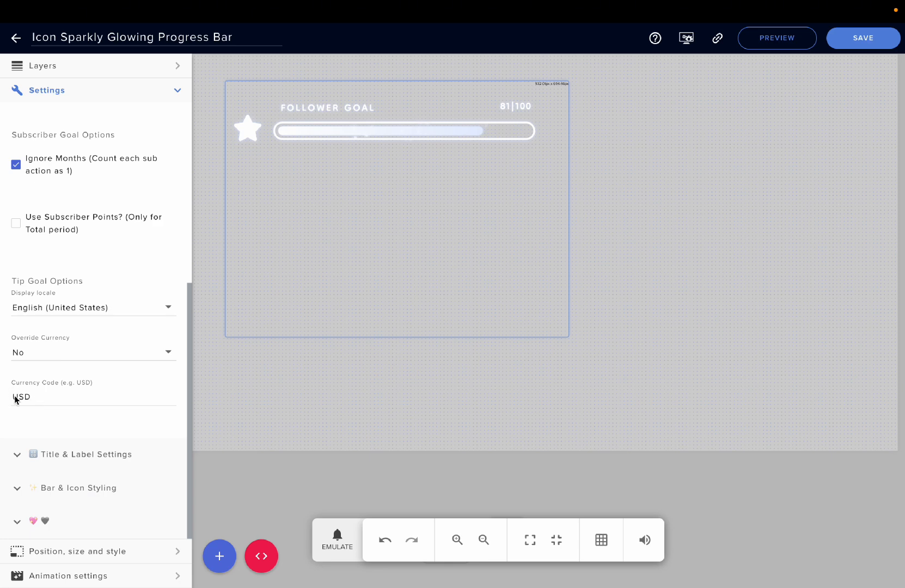
pyautogui.scroll(5, 45, 382)
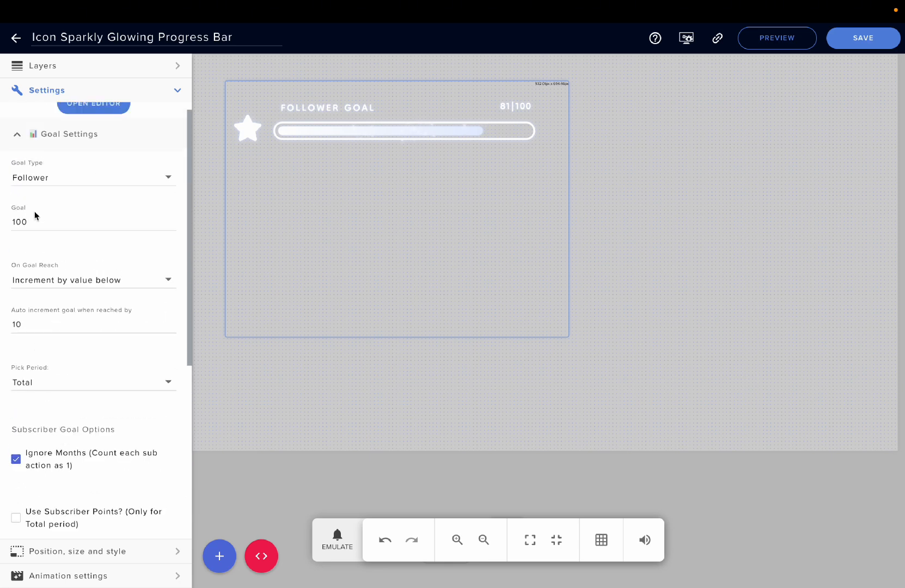
pyautogui.click(16, 136)
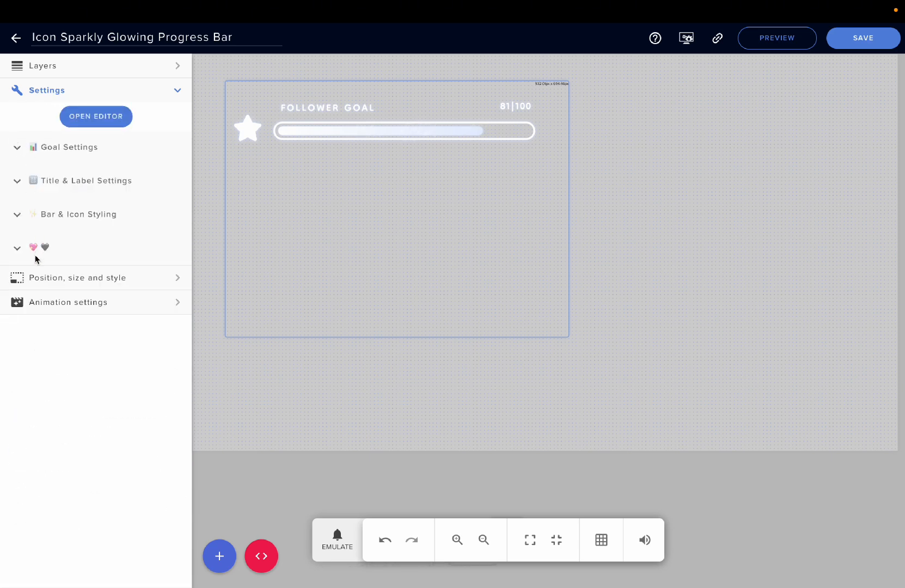
# Expand Title & Label Settings, review the labels placement choices keeping Above Bar / Left, then collapse the section.
pyautogui.click(16, 191)
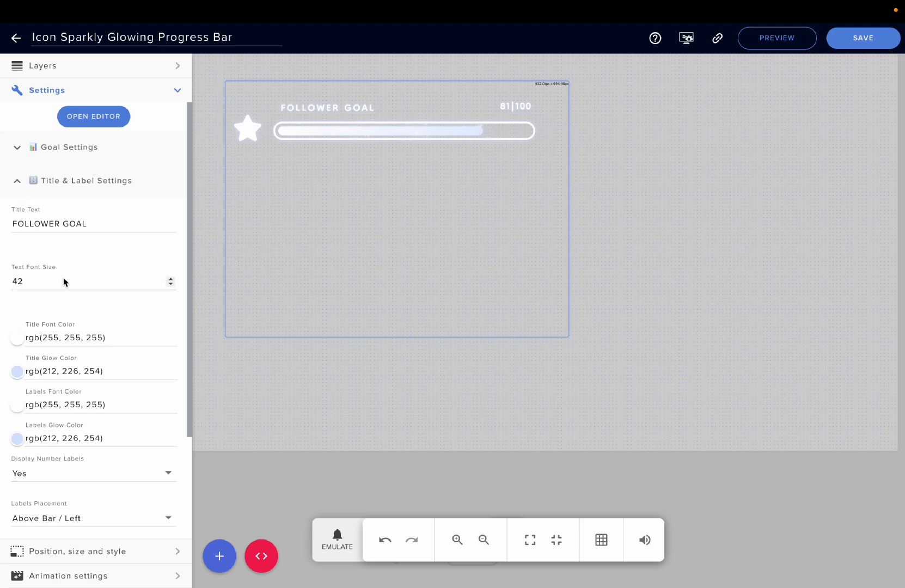
pyautogui.scroll(-2, 71, 281)
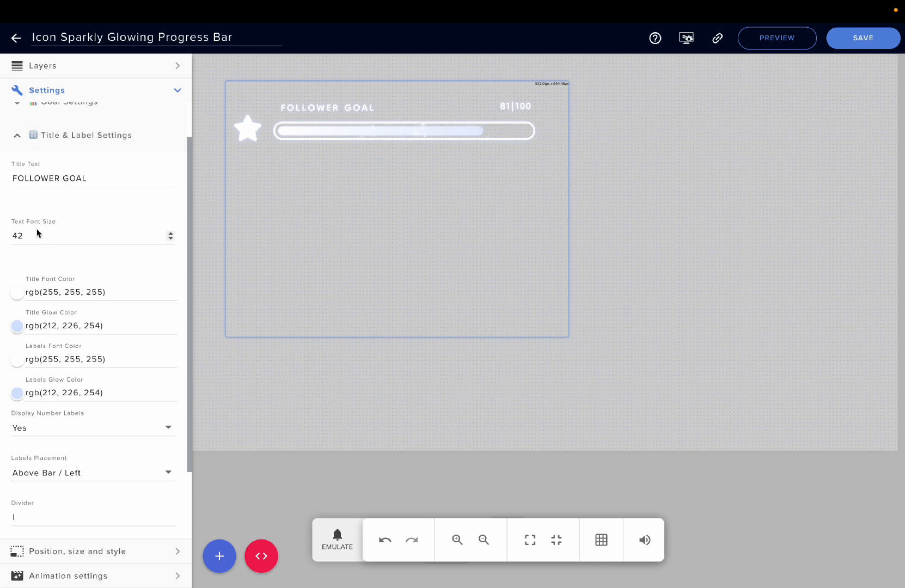
pyautogui.scroll(-3, 38, 265)
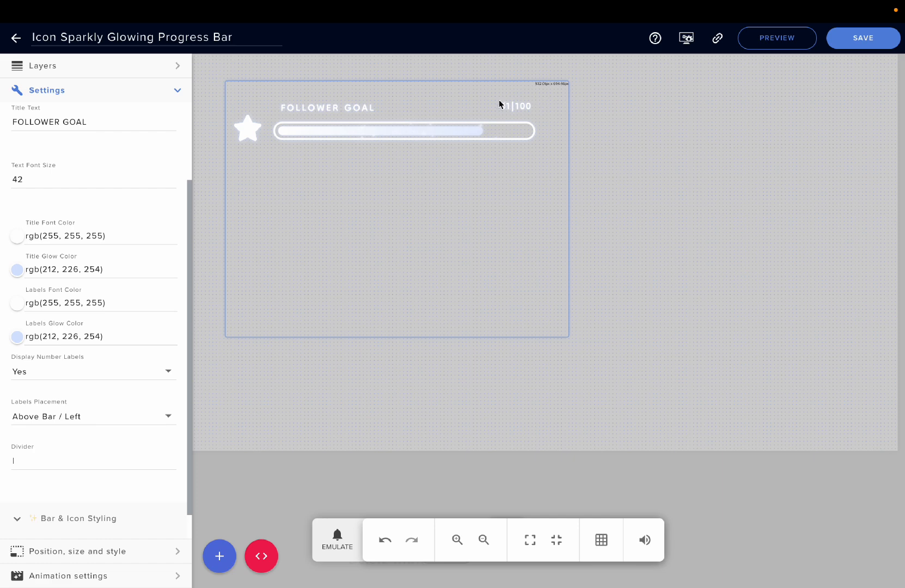
pyautogui.scroll(-1, 90, 320)
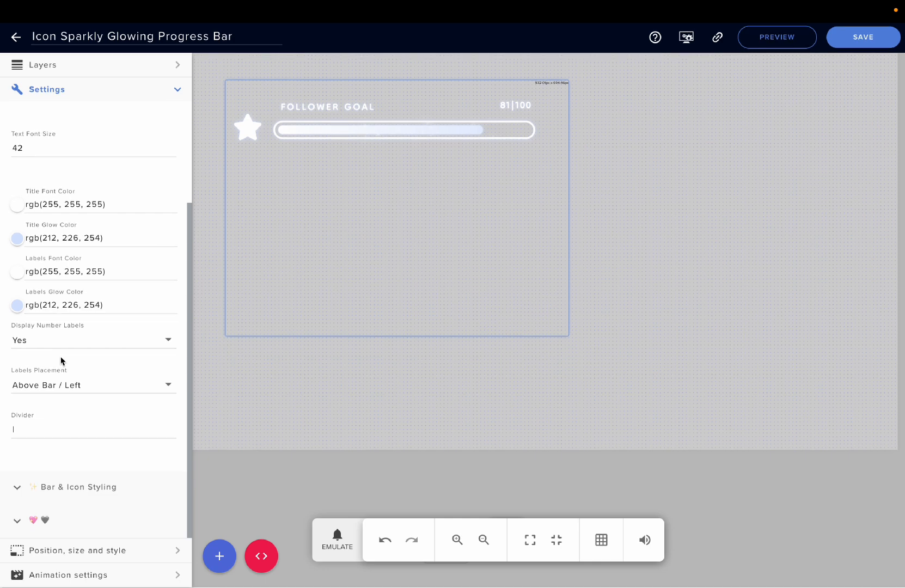
pyautogui.click(102, 386)
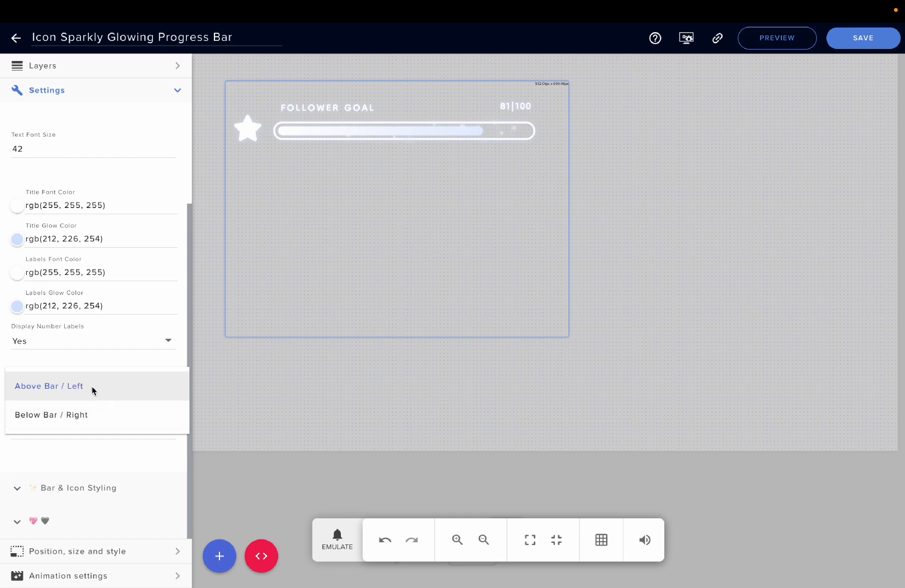
pyautogui.click(98, 359)
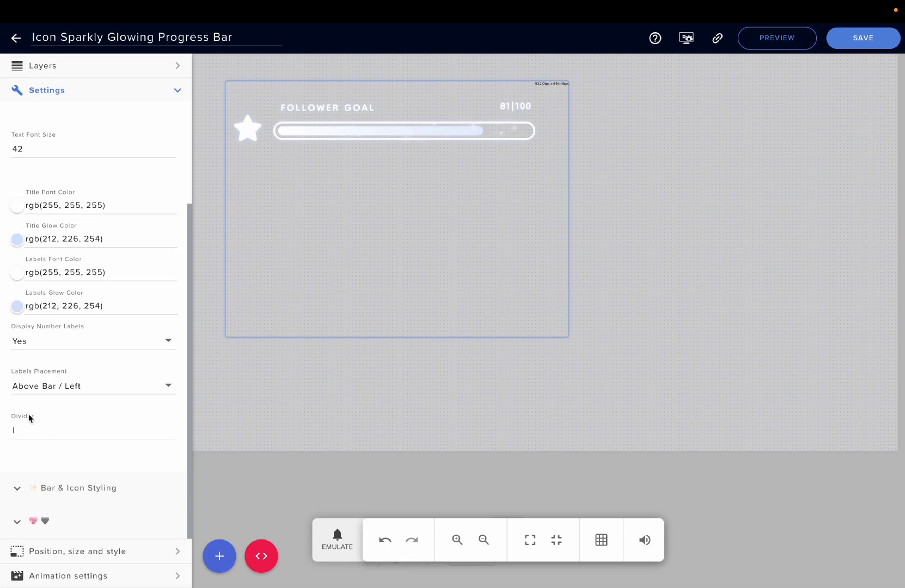
pyautogui.scroll(5, 28, 414)
pyautogui.click(20, 156)
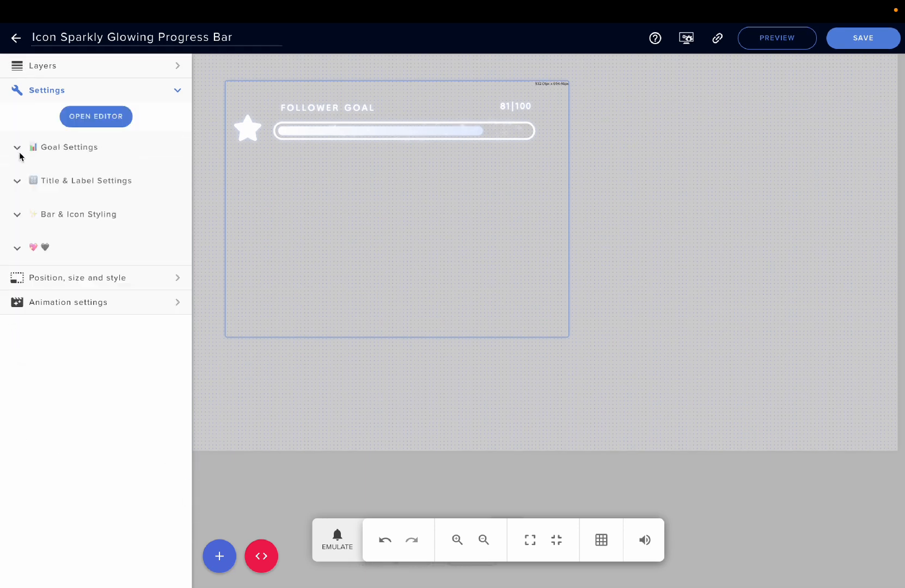
# Expand Bar & Icon Styling and browse the Display Icon choices, keeping Star.
pyautogui.click(17, 218)
pyautogui.scroll(-1, 48, 295)
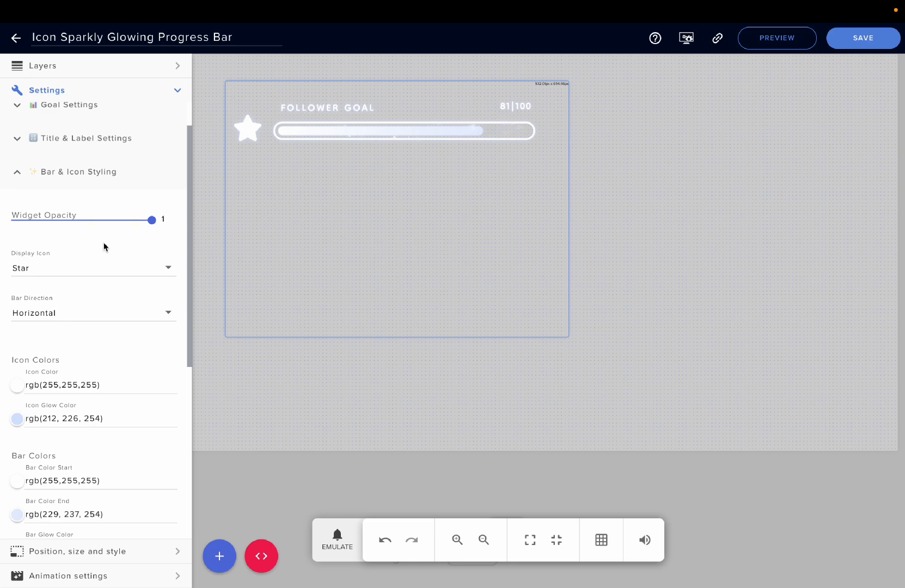
pyautogui.scroll(-1, 82, 241)
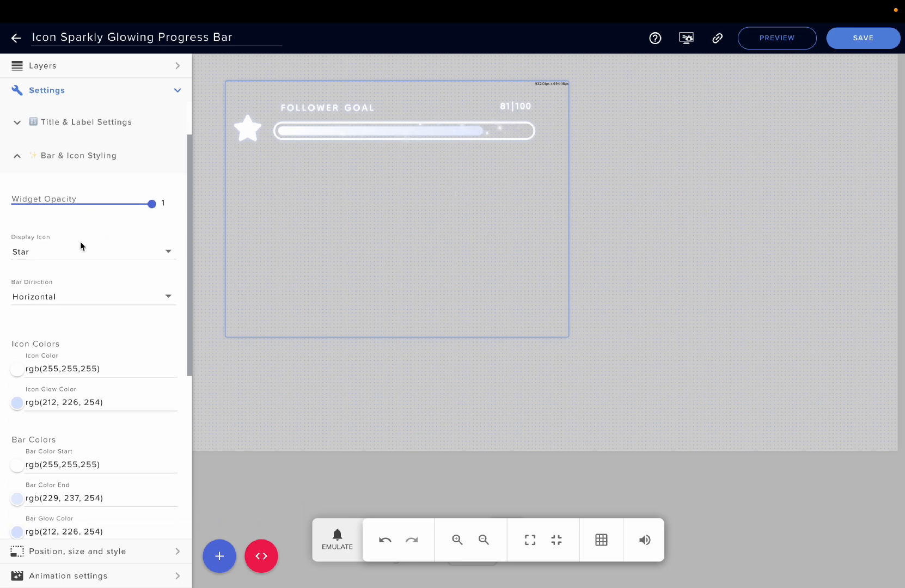
pyautogui.click(101, 250)
pyautogui.scroll(1, 101, 249)
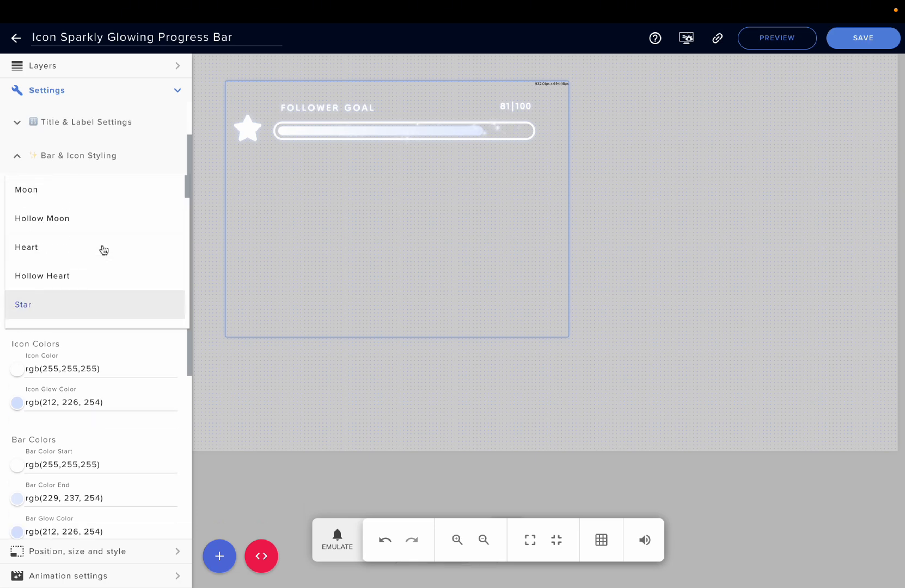
pyautogui.scroll(-8, 101, 249)
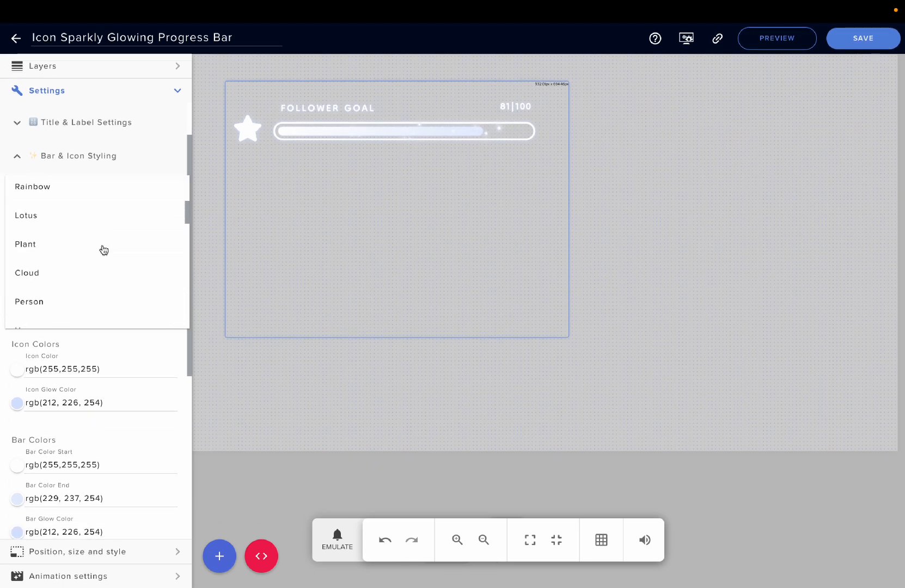
pyautogui.click(105, 342)
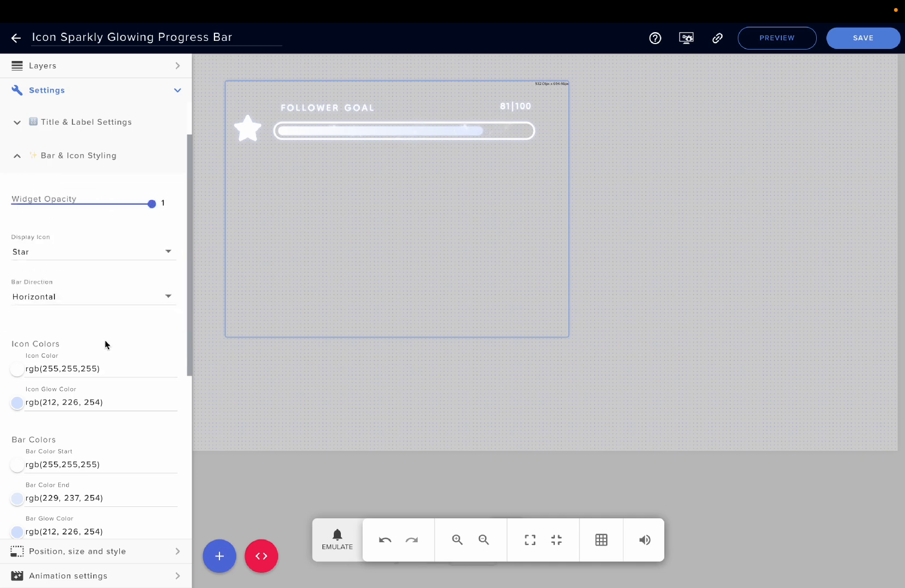
# Set the bar direction to Vertical.
pyautogui.click(53, 301)
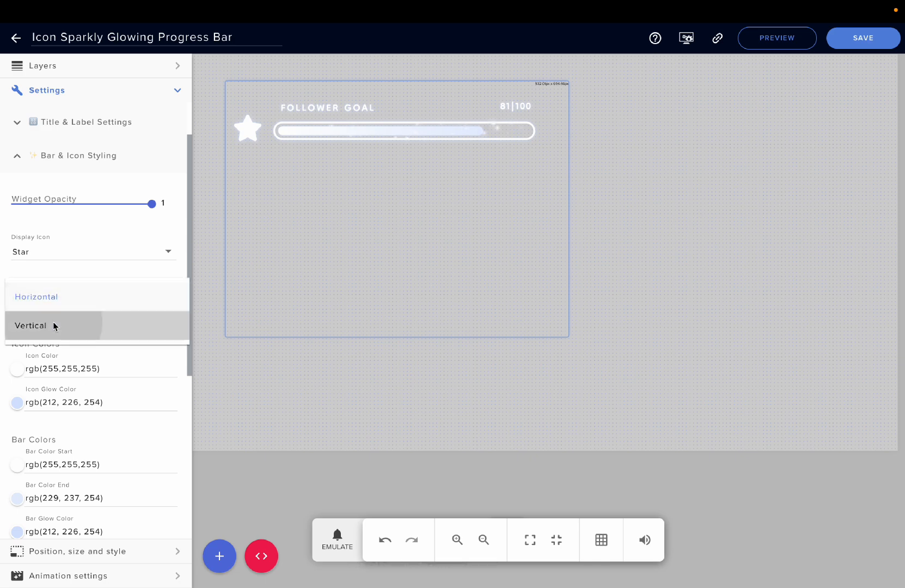
pyautogui.click(53, 323)
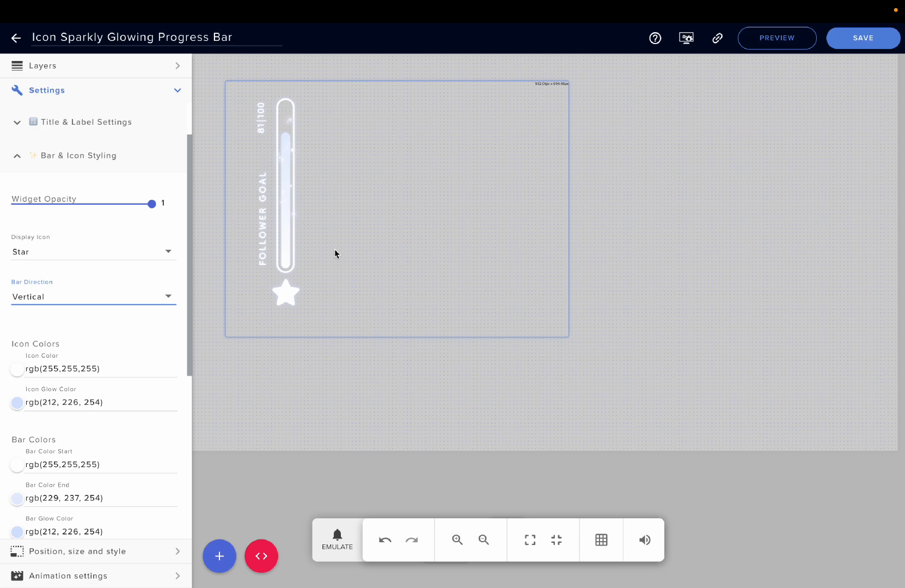
# Browse the icon, bar, border and sparkle color settings, opening the Sparkle Glow Color picker and closing it.
pyautogui.scroll(-1, 120, 333)
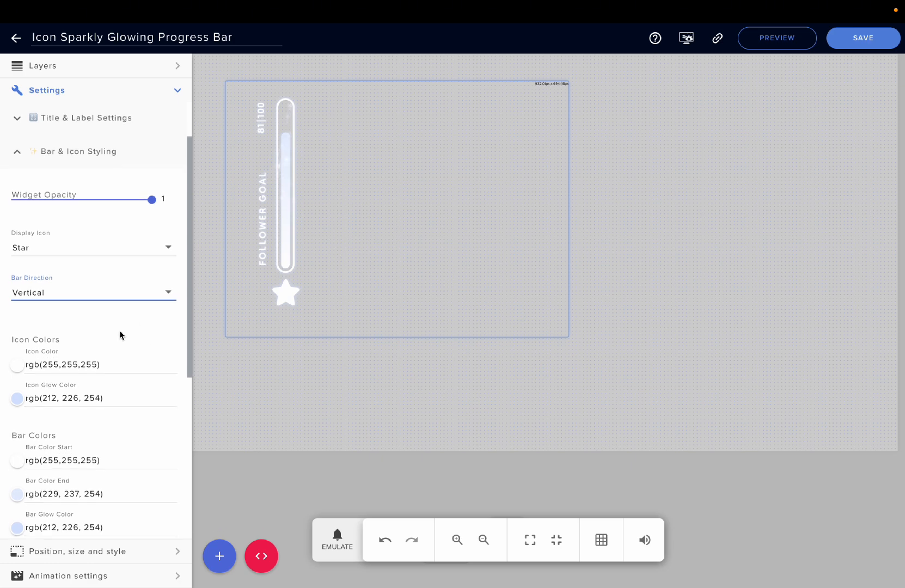
pyautogui.scroll(-3, 75, 323)
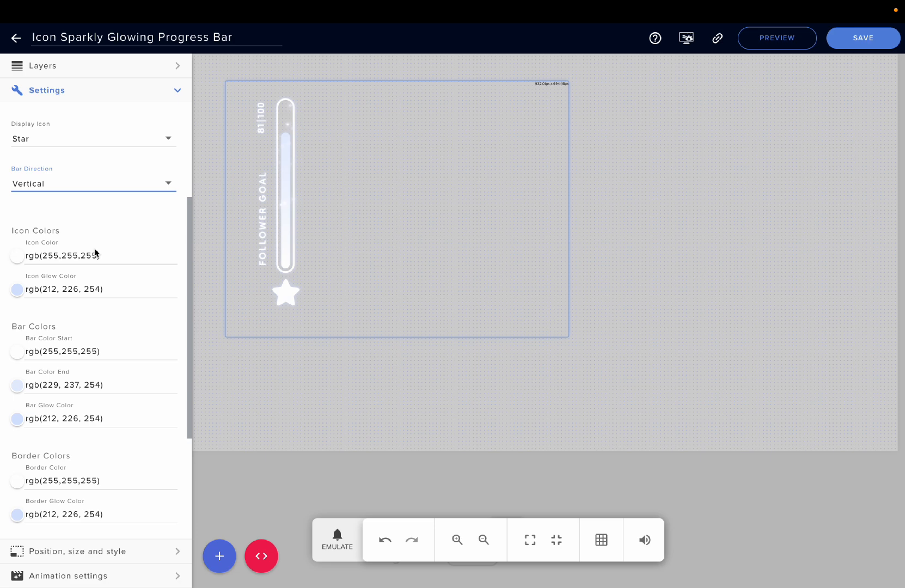
pyautogui.scroll(-2, 107, 302)
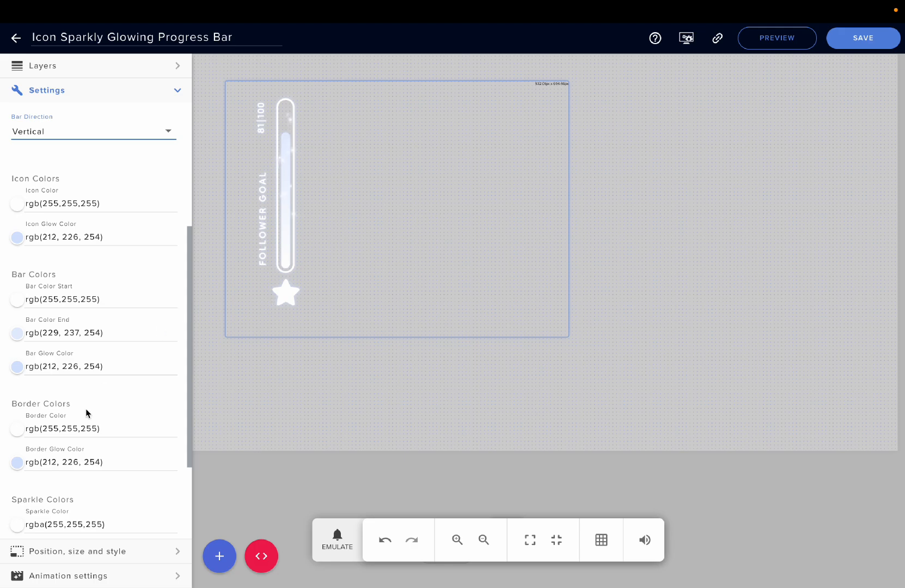
pyautogui.scroll(-2, 87, 403)
pyautogui.scroll(-1, 95, 368)
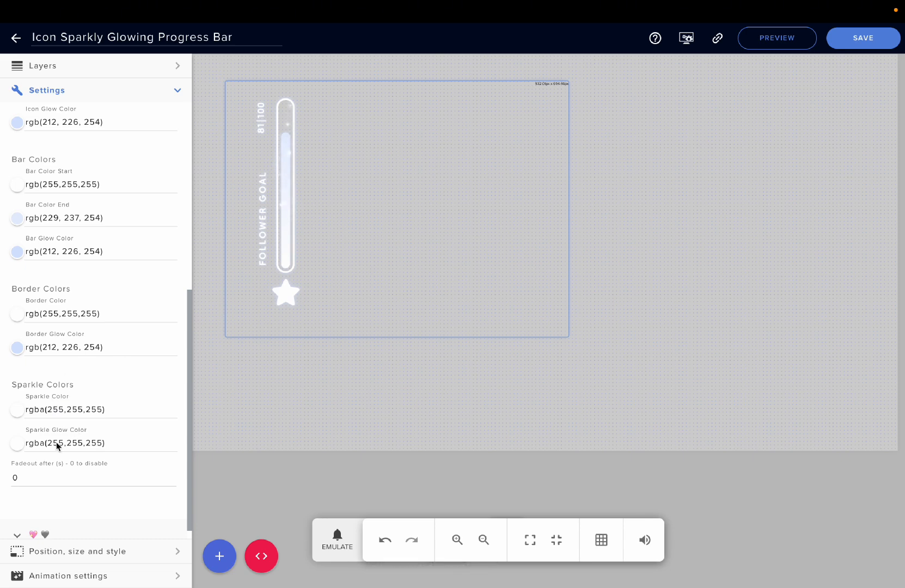
pyautogui.scroll(2, 81, 339)
pyautogui.scroll(-3, 75, 370)
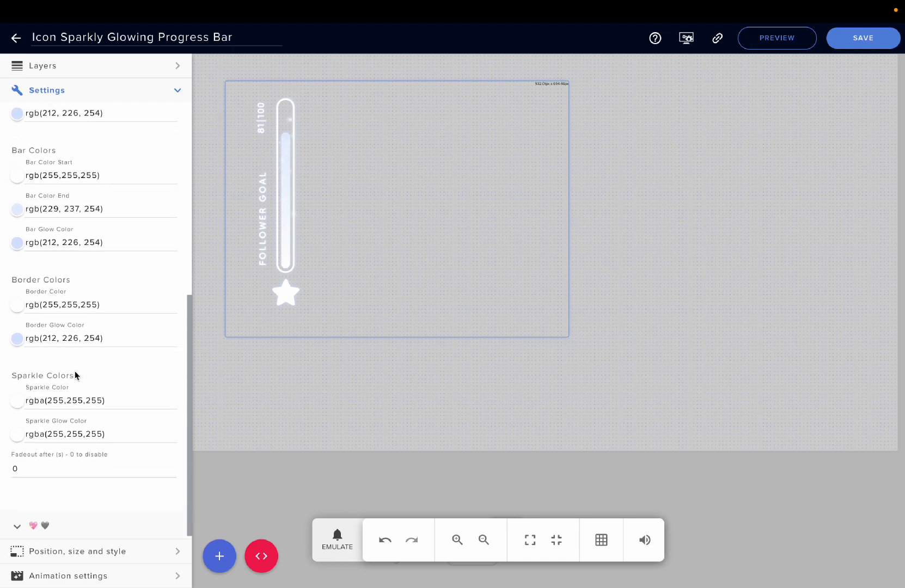
pyautogui.click(19, 430)
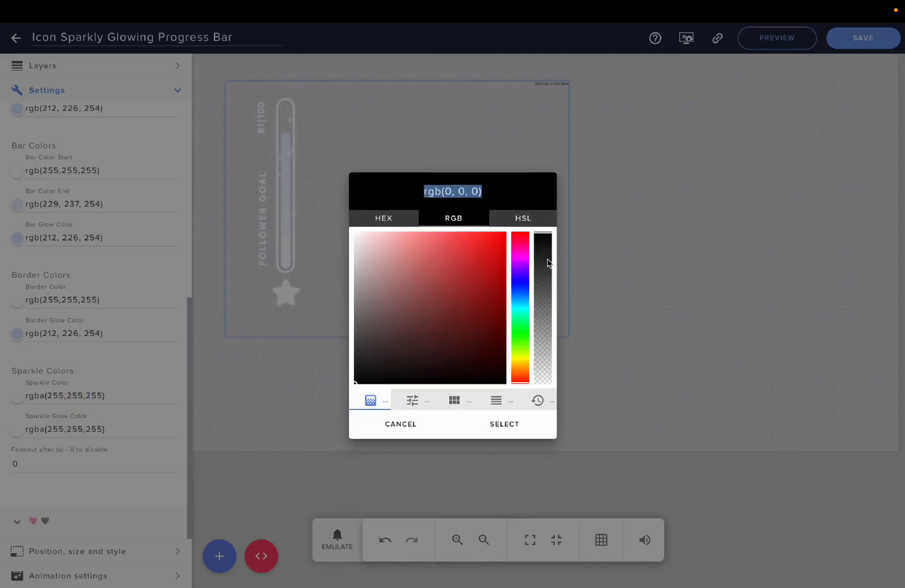
pyautogui.click(507, 428)
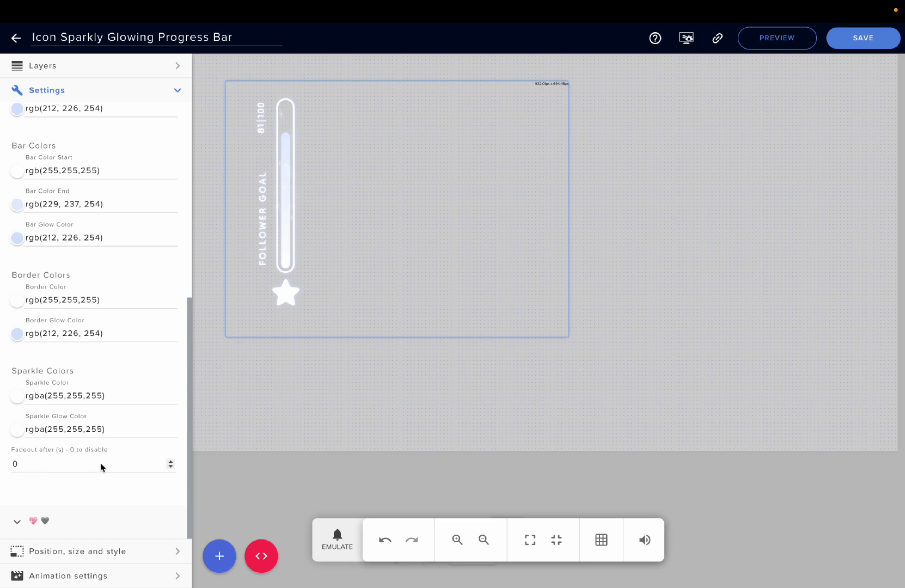
# Open the Emulate event menu and look through the raid event options without triggering any event.
pyautogui.click(352, 548)
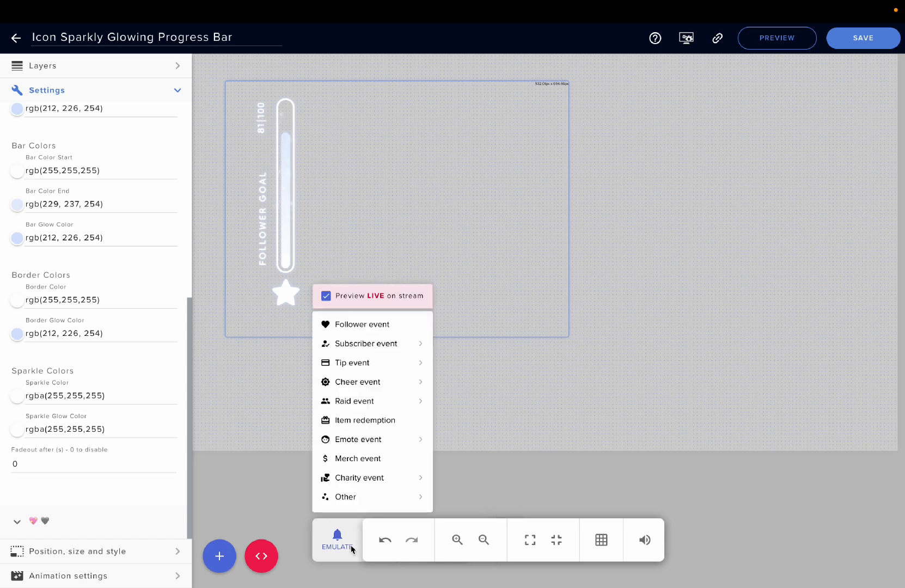
pyautogui.moveTo(369, 383)
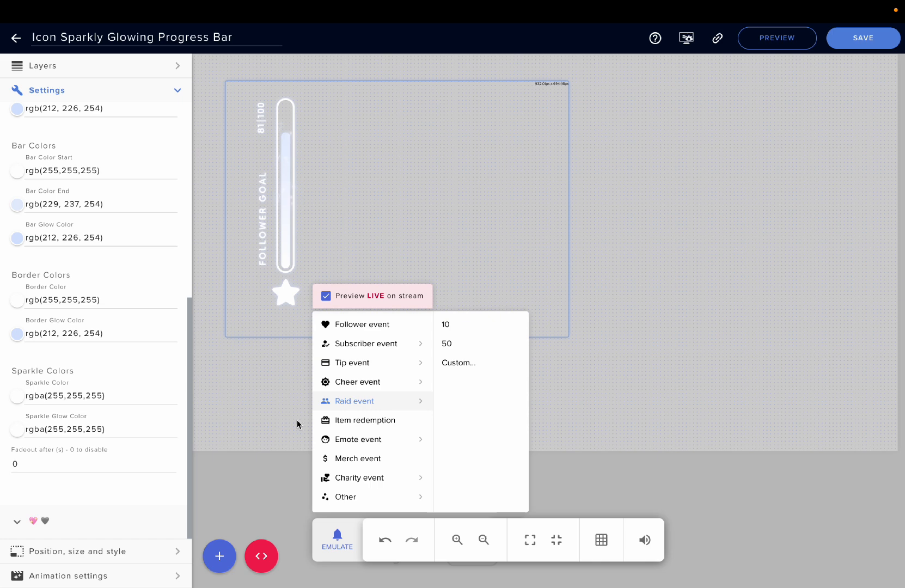
pyautogui.click(55, 490)
pyautogui.scroll(5, 100, 384)
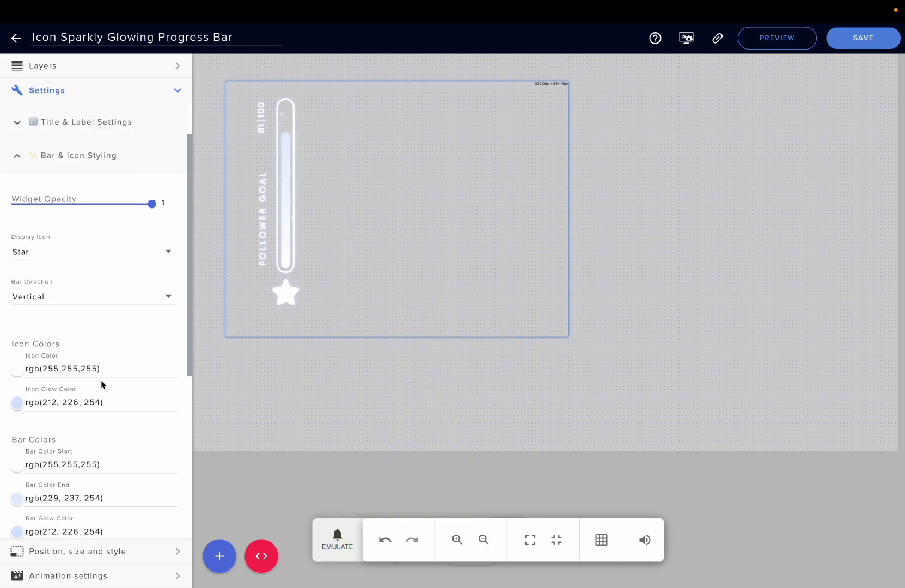